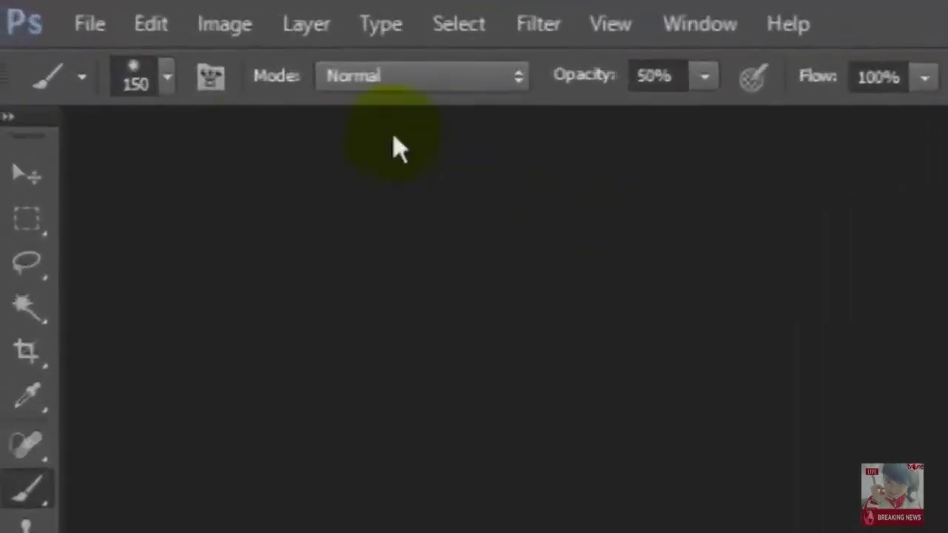
Step: Open eyes.jpg from the materials folder
click(35, 9)
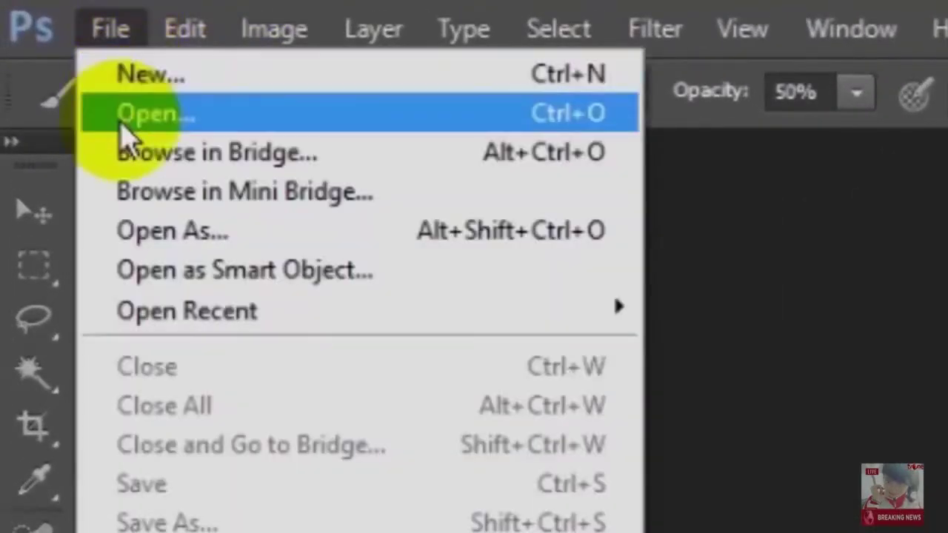
click(129, 138)
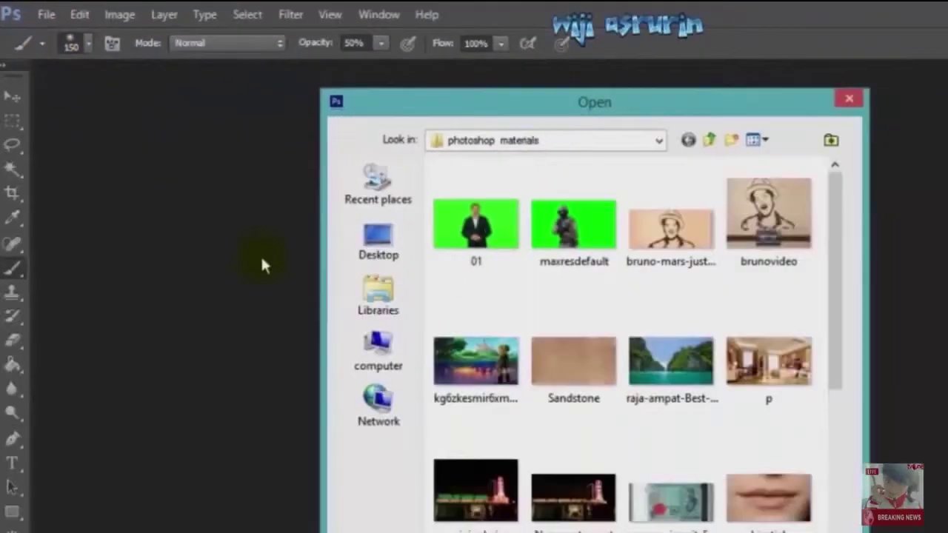
click(431, 376)
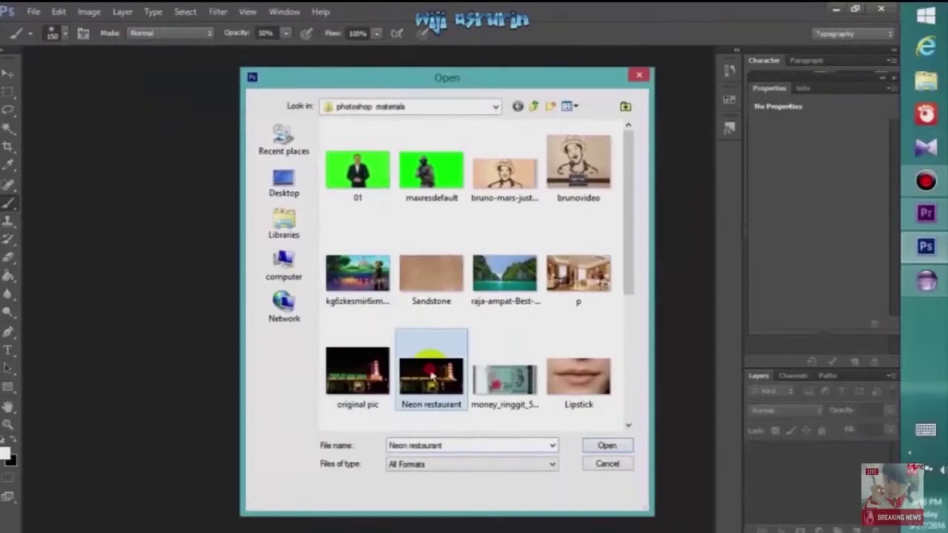
scroll(432, 371, down, 3)
double_click(434, 358)
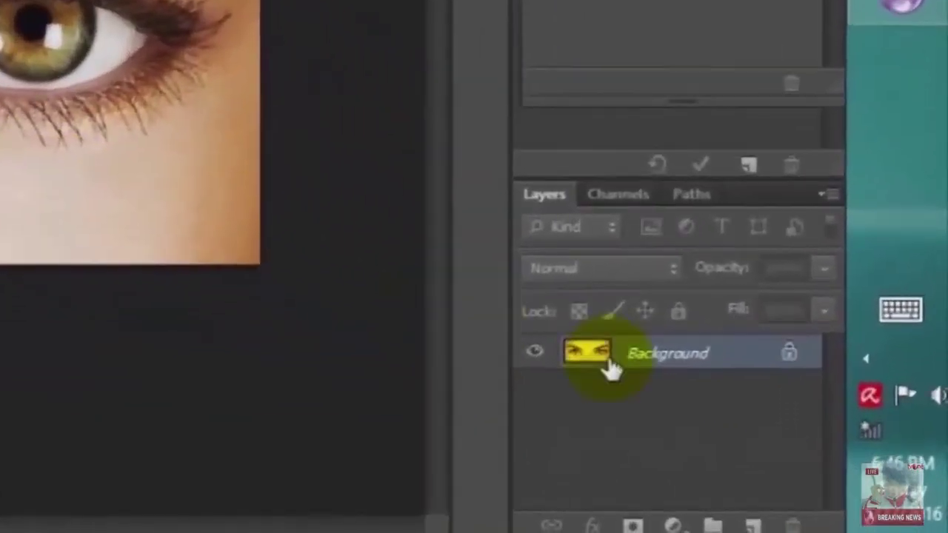
Step: Duplicate the Background into a new Layer 1 with Ctrl+J
key(ctrl+j)
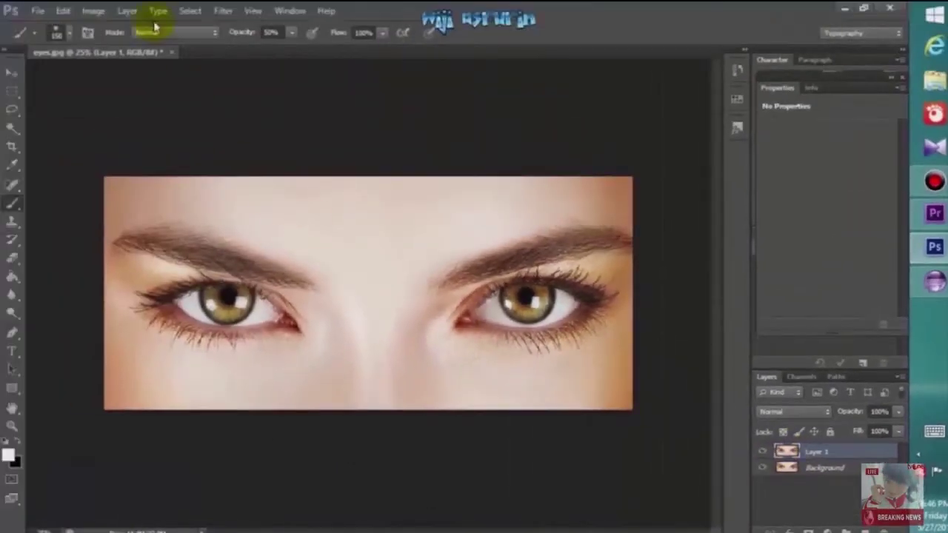
click(129, 12)
mouse_move(132, 27)
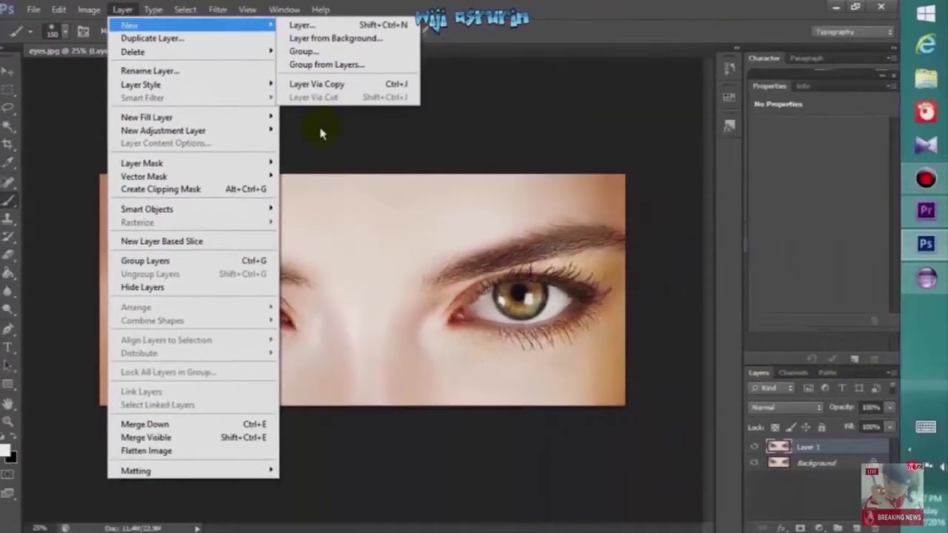
click(716, 309)
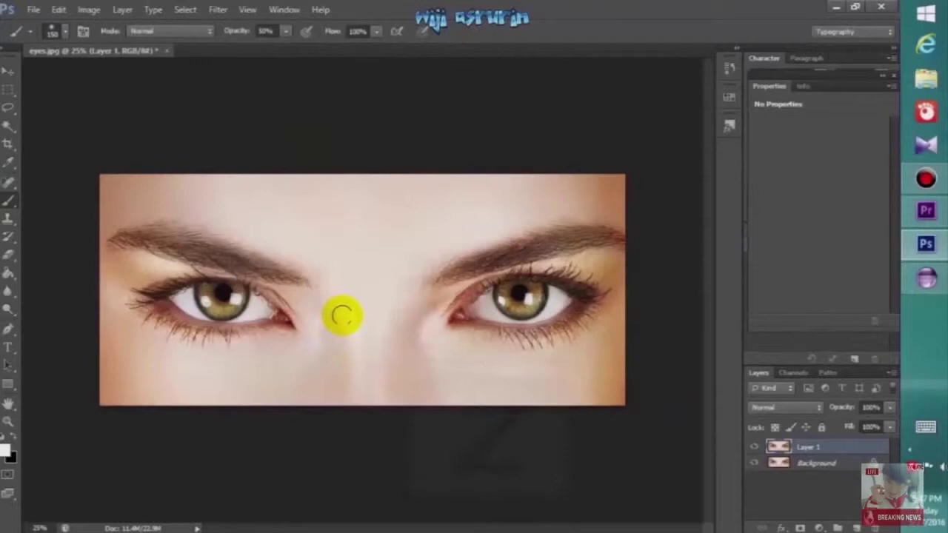
Step: Zoom in on the eyes and set a soft Brush to 70 px, 0% hardness, 100% opacity
key(z)
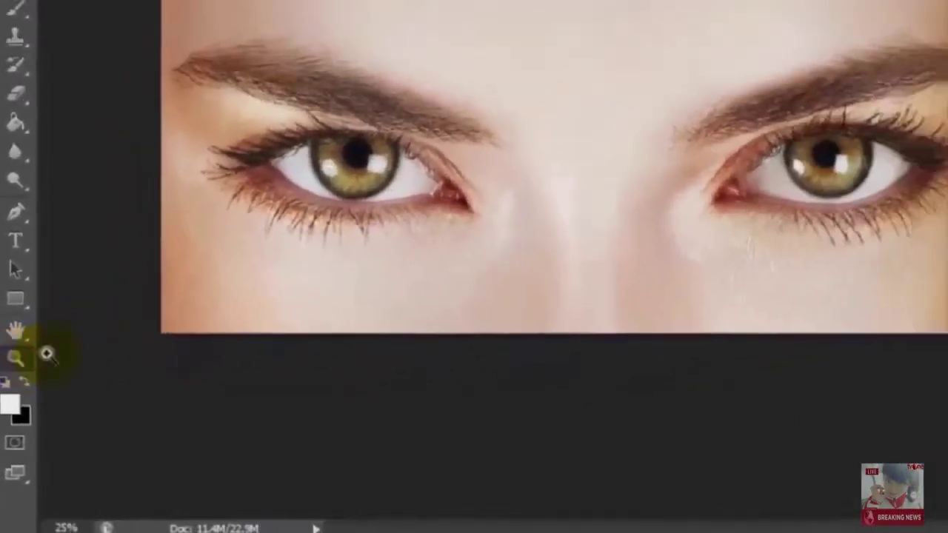
click(366, 387)
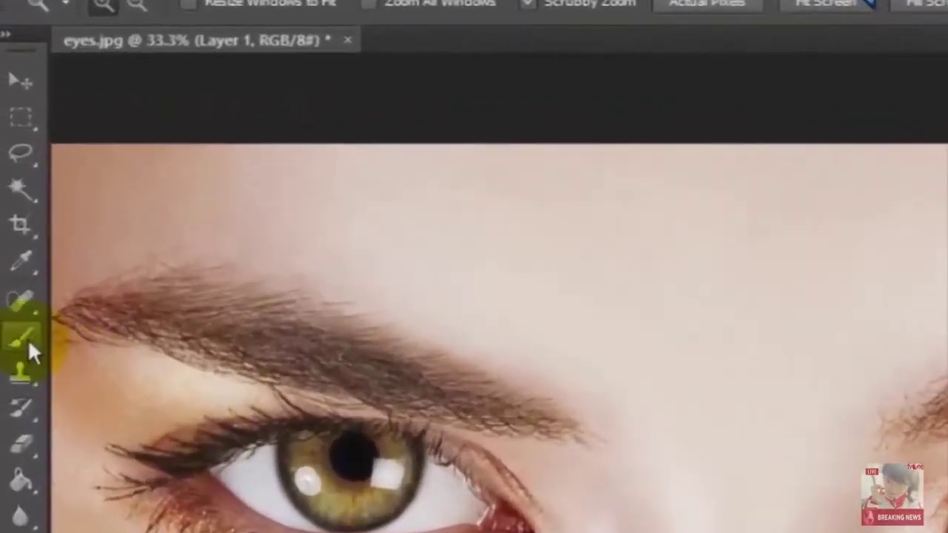
click(9, 198)
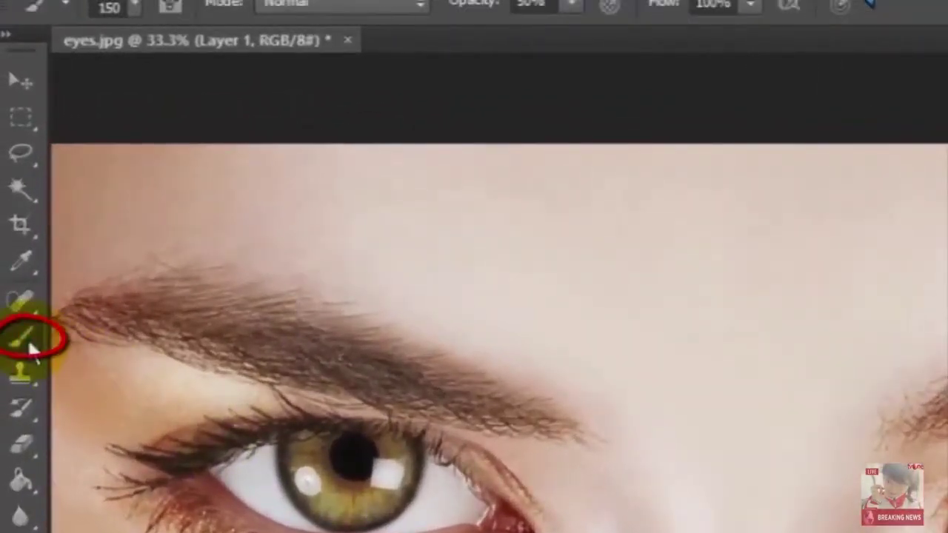
click(132, 9)
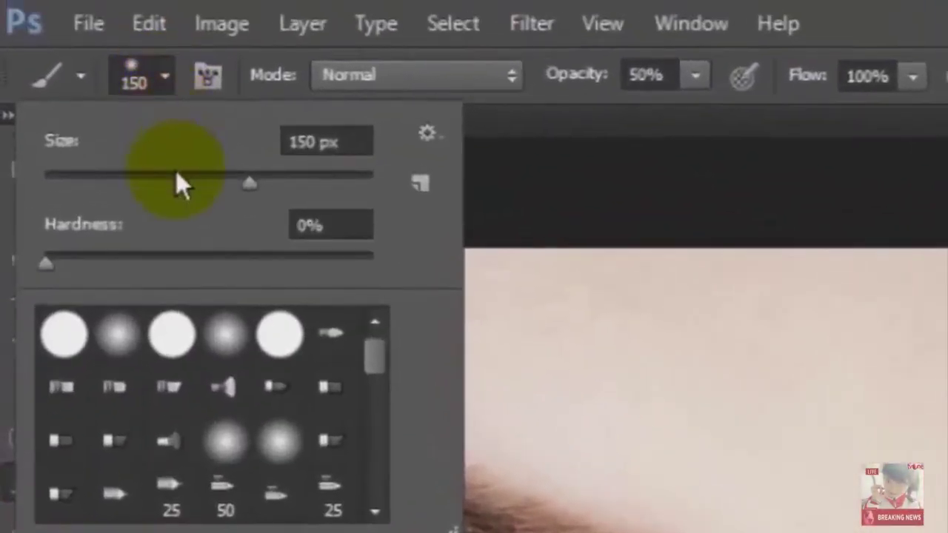
click(176, 175)
drag(176, 174, 157, 176)
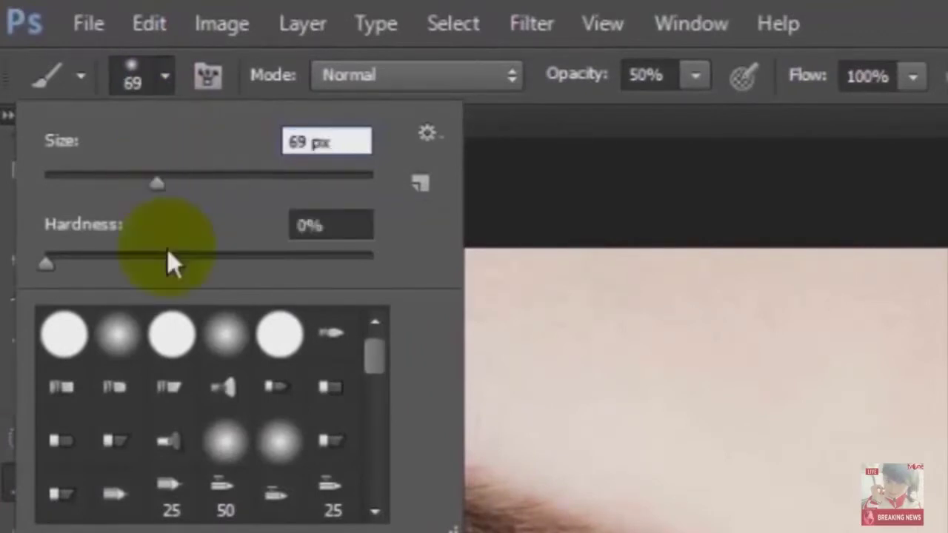
click(329, 148)
drag(329, 148, 253, 142)
text(70)
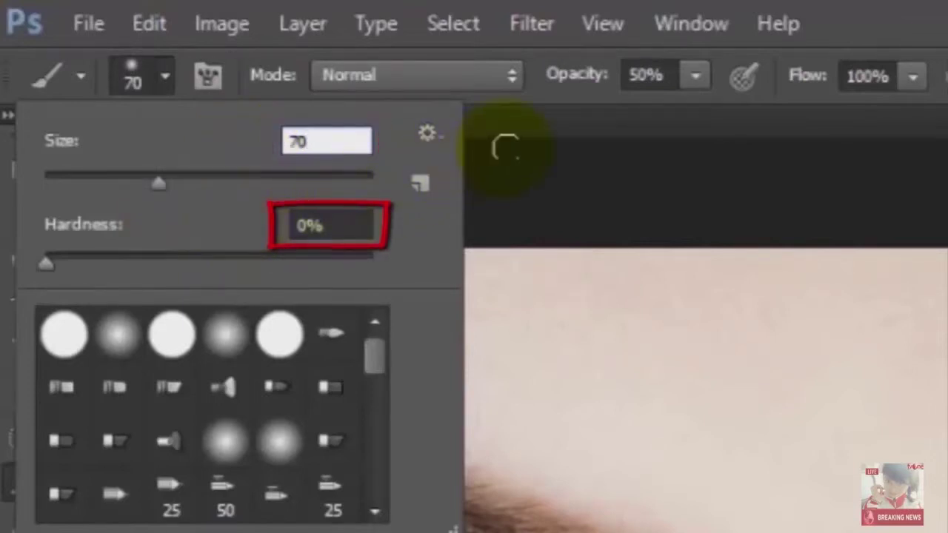
key(Return)
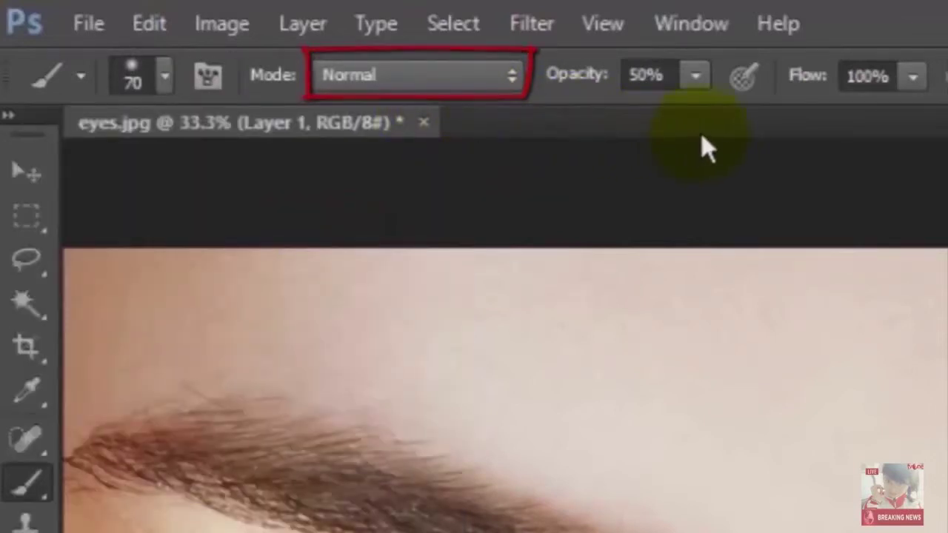
drag(694, 74, 796, 143)
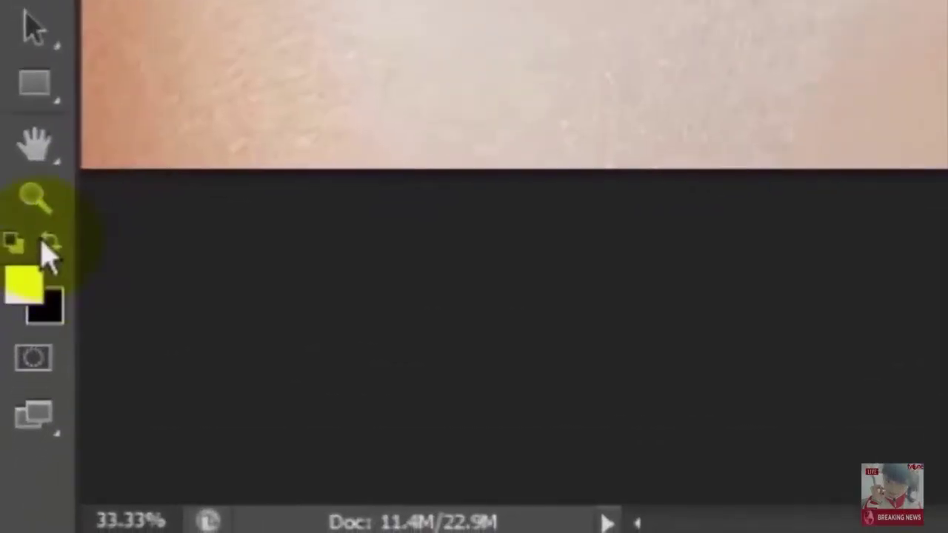
Step: Reset the foreground and background colours to default black and white
click(10, 442)
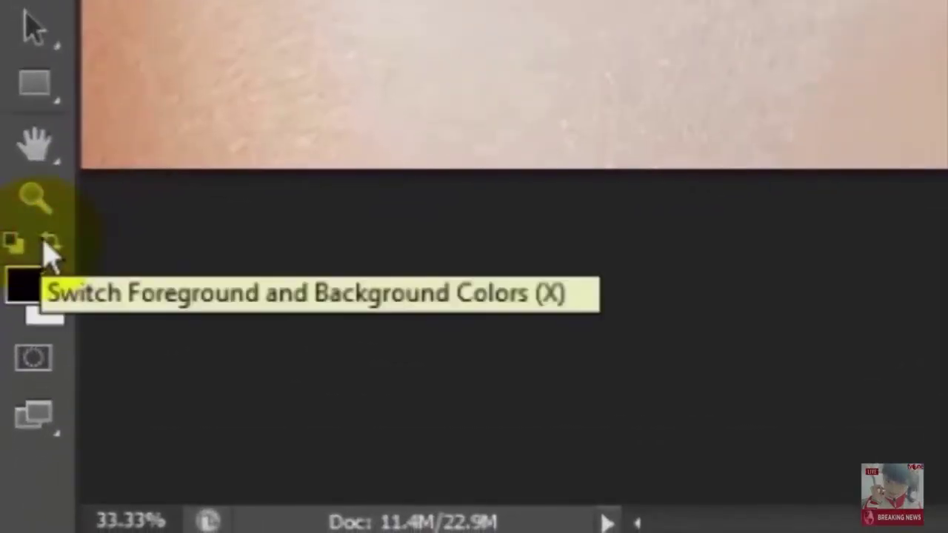
click(43, 247)
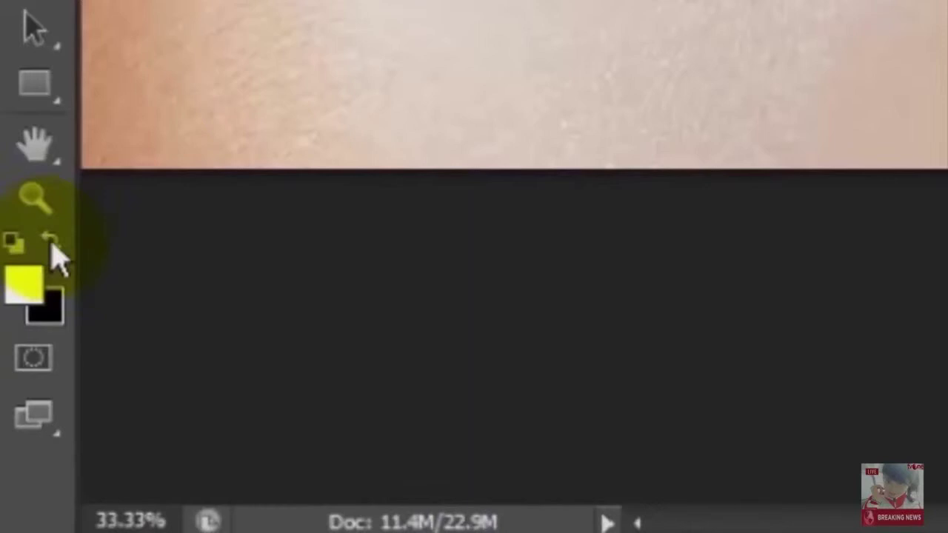
key(x)
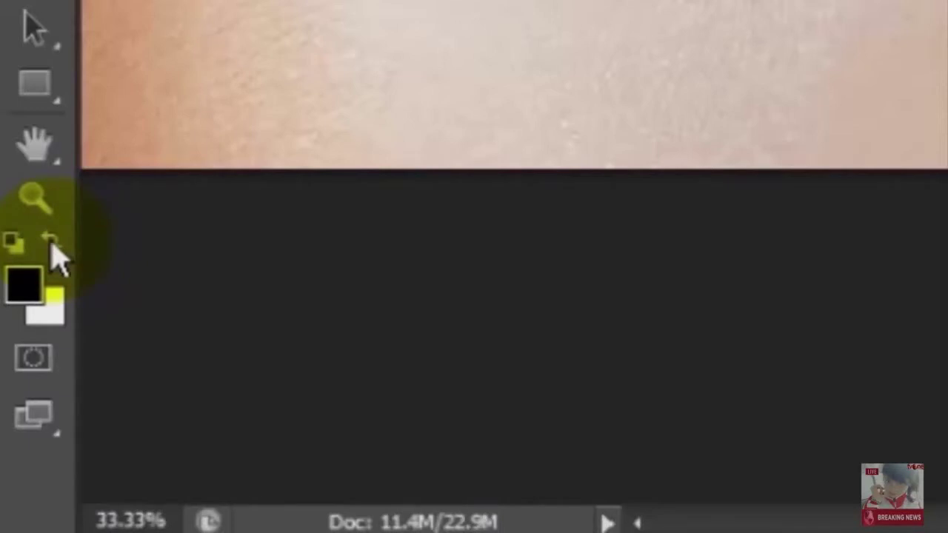
key(d)
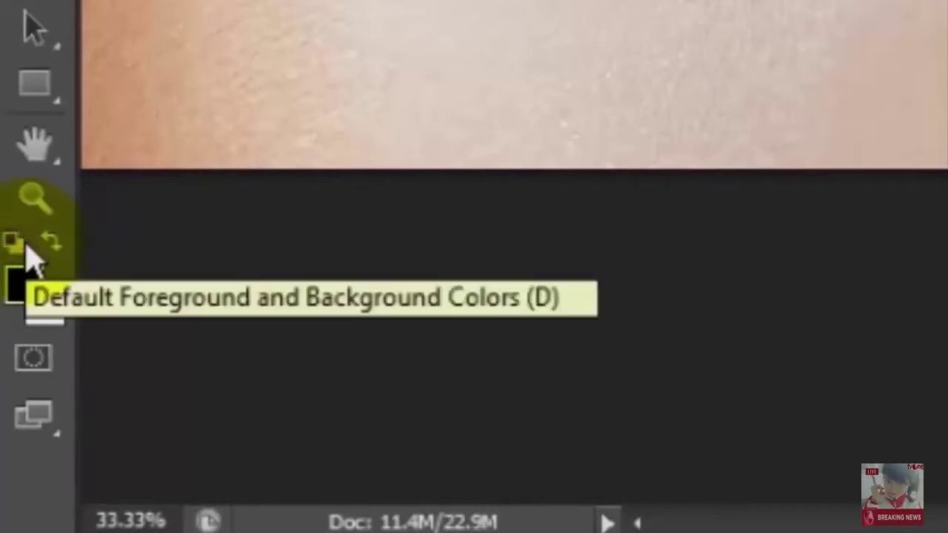
Step: In Quick Mask mode, paint red mask over the left and right irises
click(38, 363)
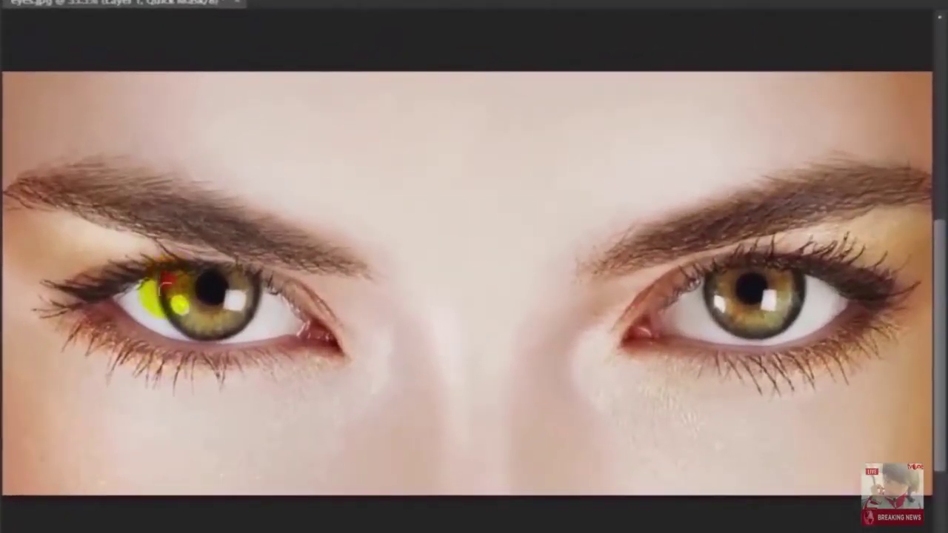
drag(166, 280, 168, 304)
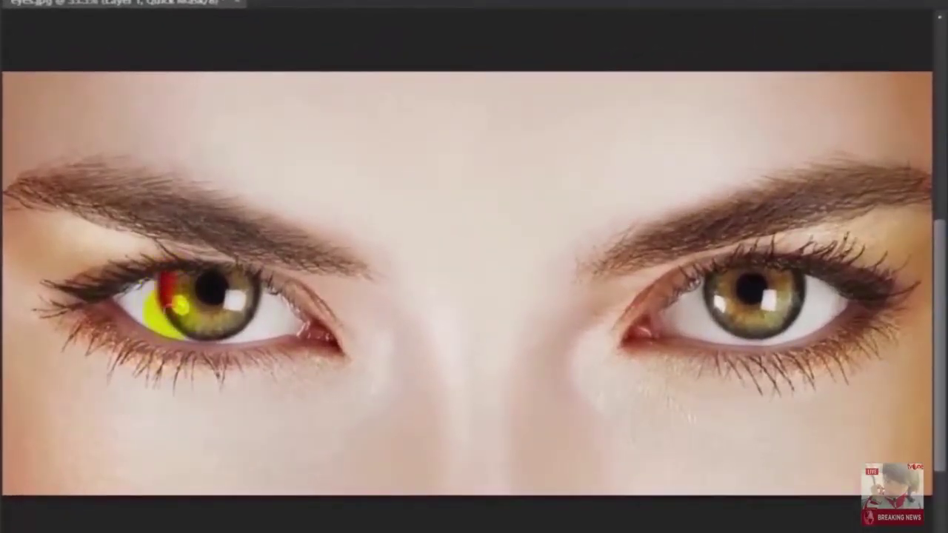
mouse_move(215, 339)
mouse_down()
mouse_move(261, 318)
mouse_move(255, 285)
mouse_up()
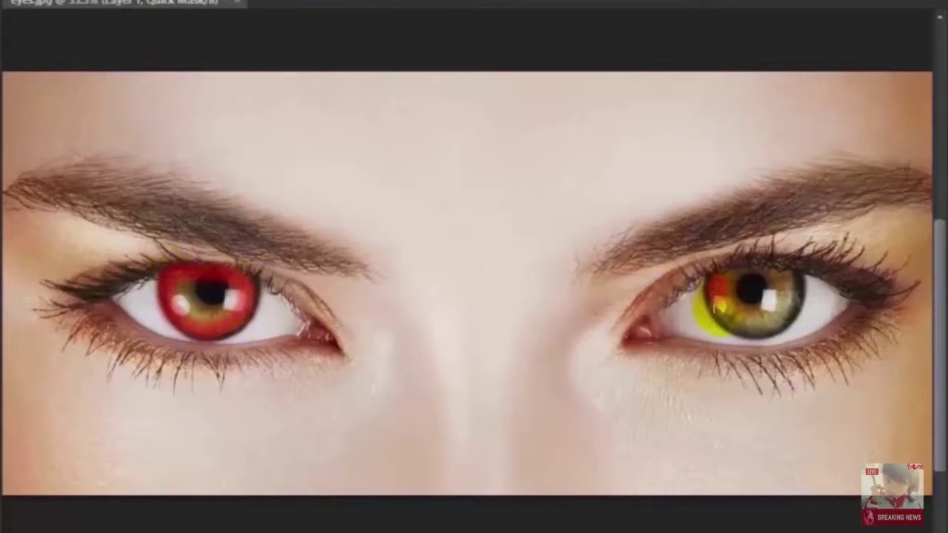
mouse_move(722, 332)
mouse_down()
mouse_move(770, 327)
mouse_move(785, 319)
mouse_move(811, 292)
mouse_up()
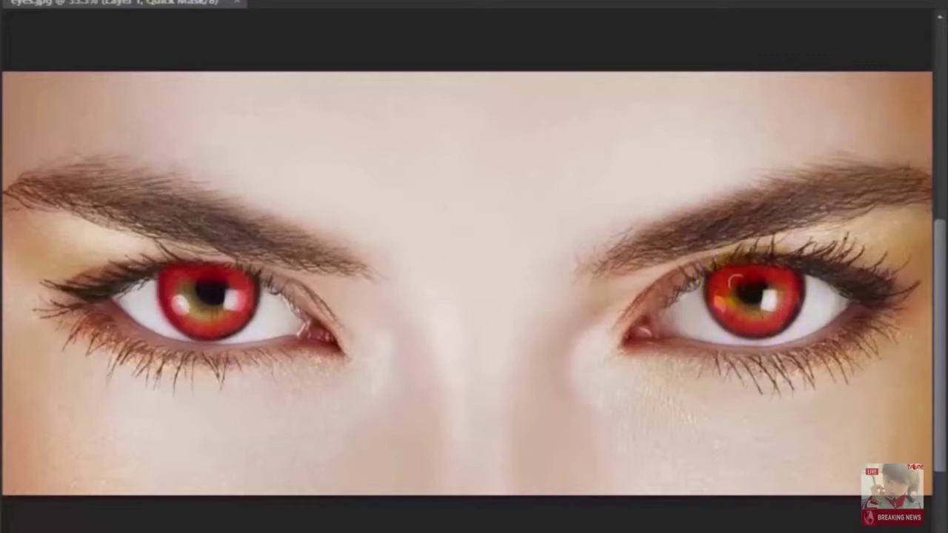
key(g)
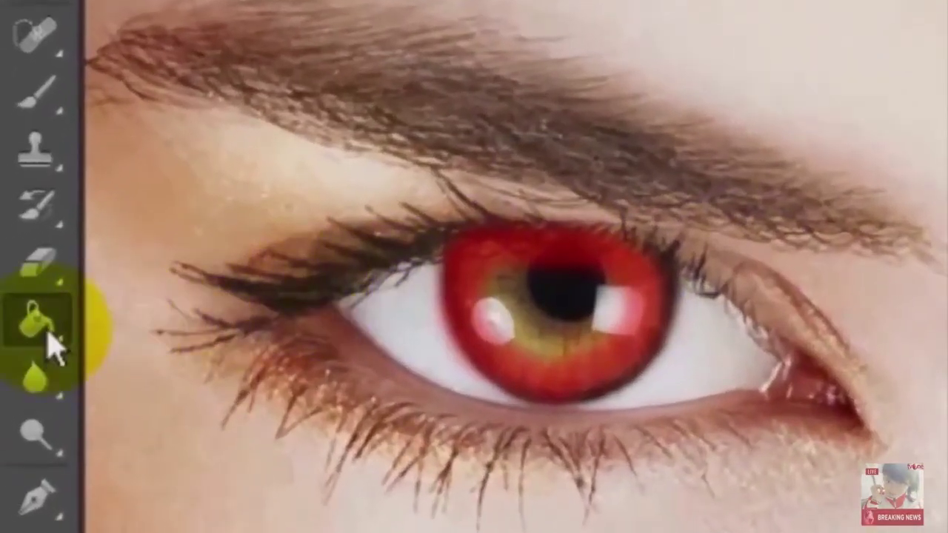
Step: Fill the unmasked centre of the right iris with the Paint Bucket
click(51, 335)
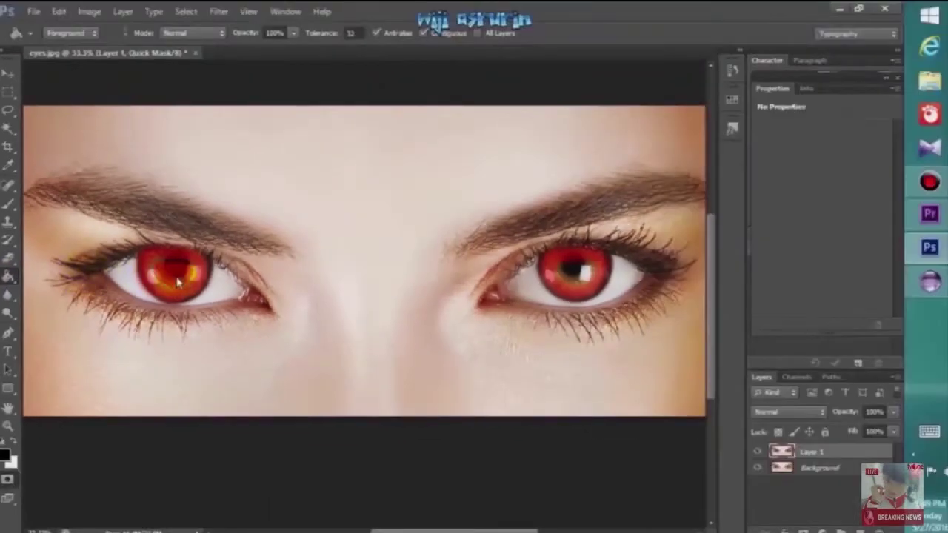
click(580, 287)
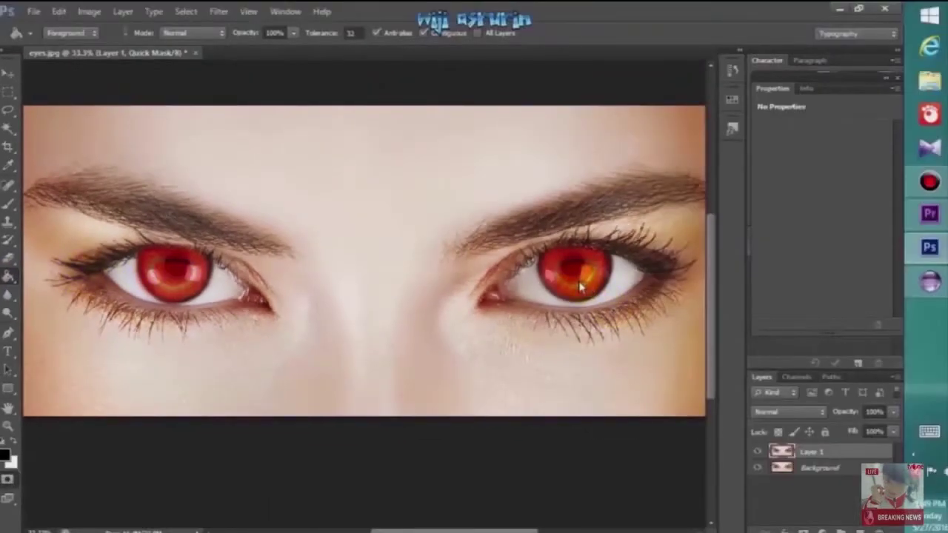
key(b)
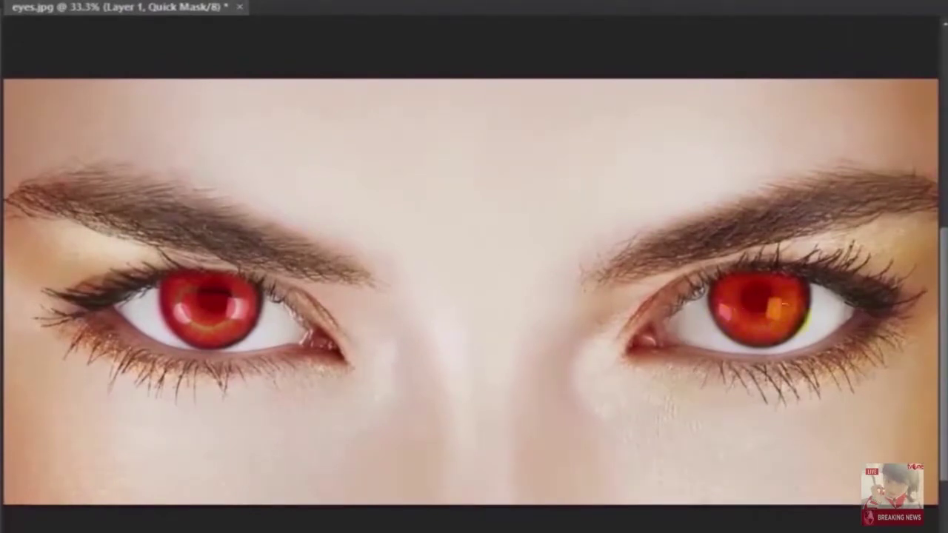
click(572, 318)
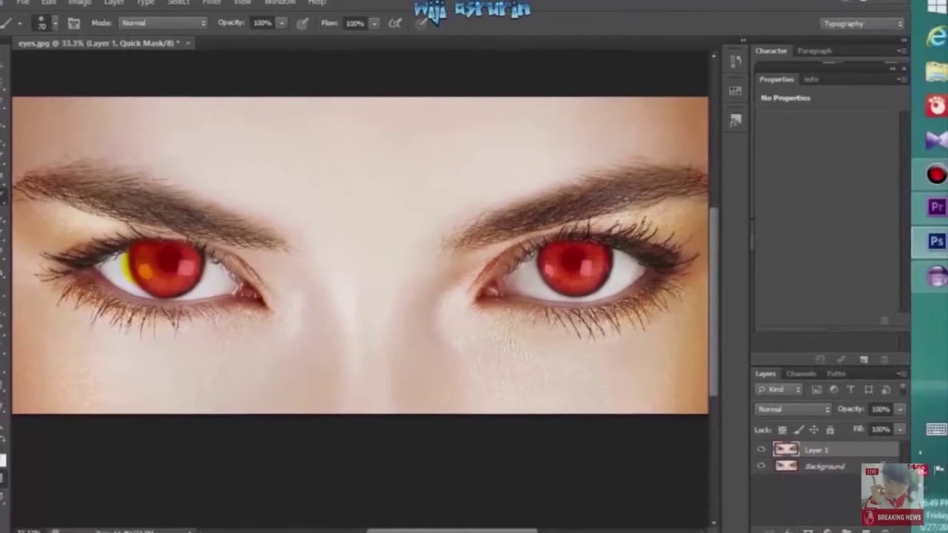
Step: Turn the quick mask into an iris selection, mask Layer 1 with it, and add Layer 2
key(q)
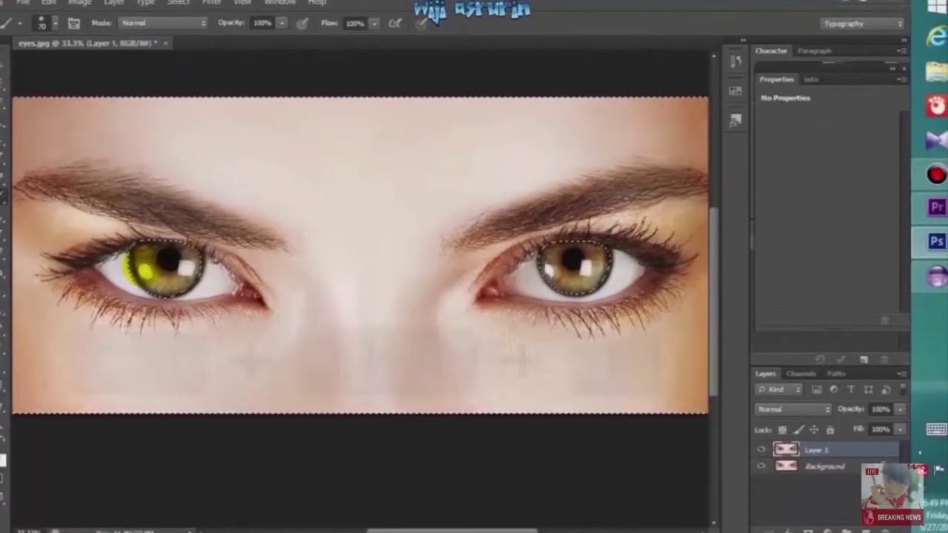
key(ctrl+shift+i)
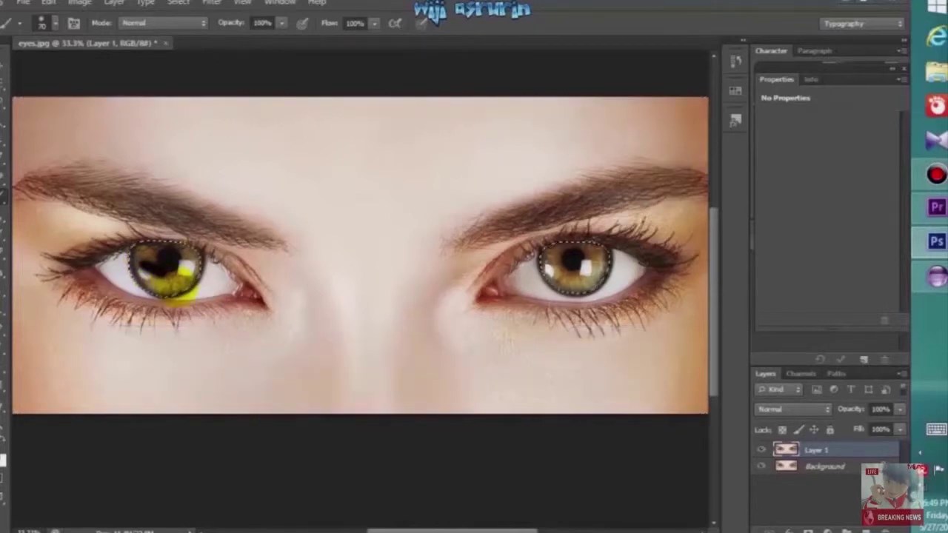
key(ctrl+z)
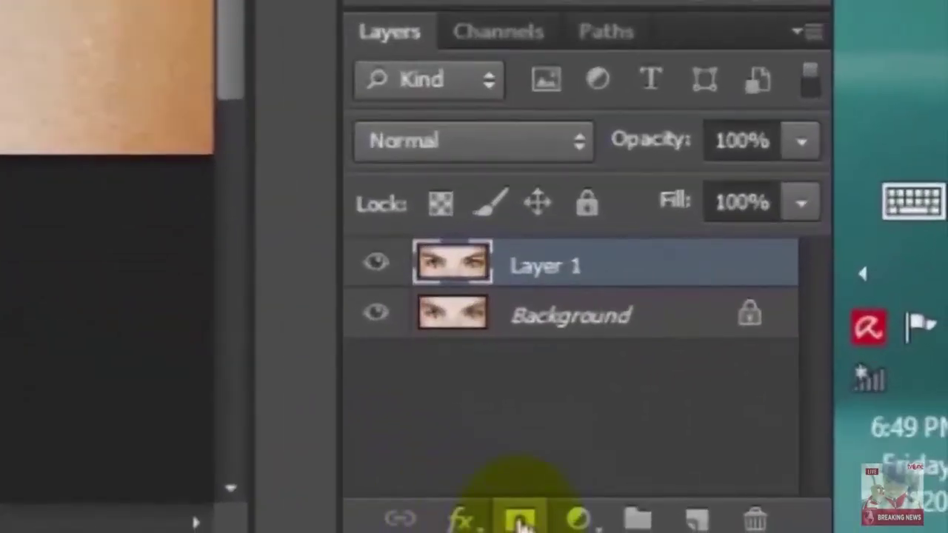
click(522, 521)
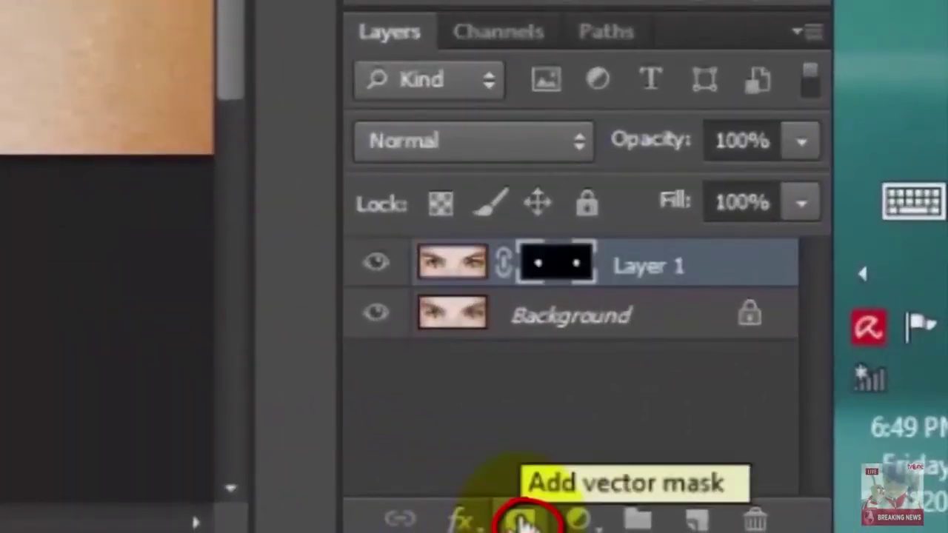
click(698, 521)
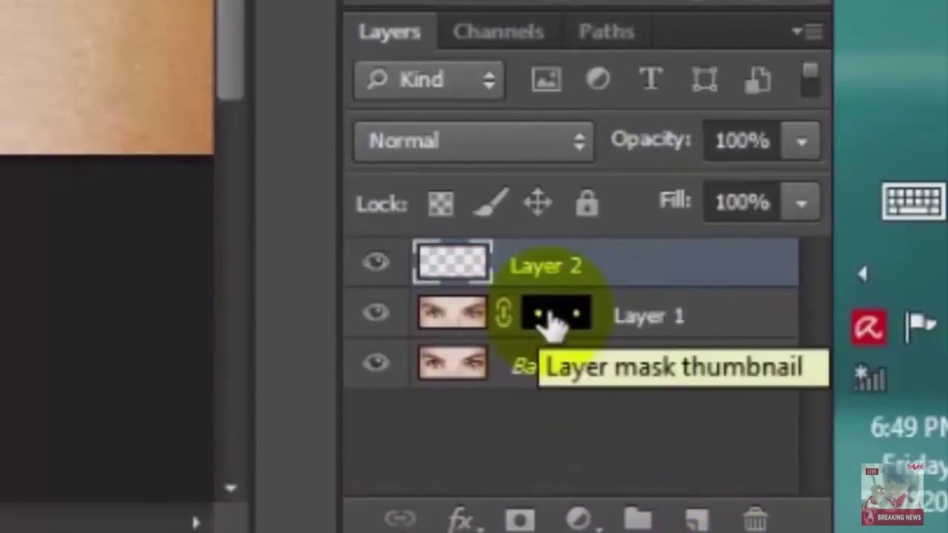
Step: Copy Layer 1's iris mask onto Layer 2 and target Layer 2's pixels
key(alt)
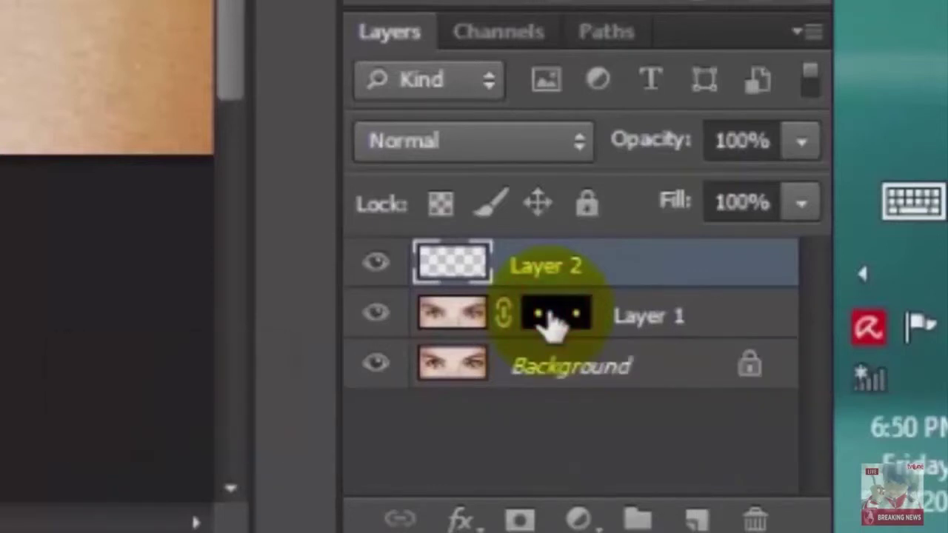
drag(552, 324, 554, 266)
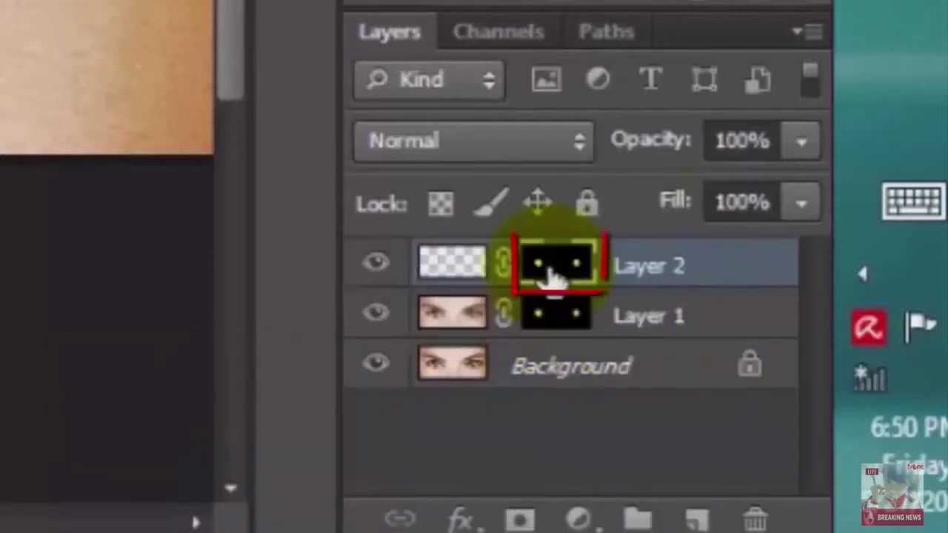
click(444, 265)
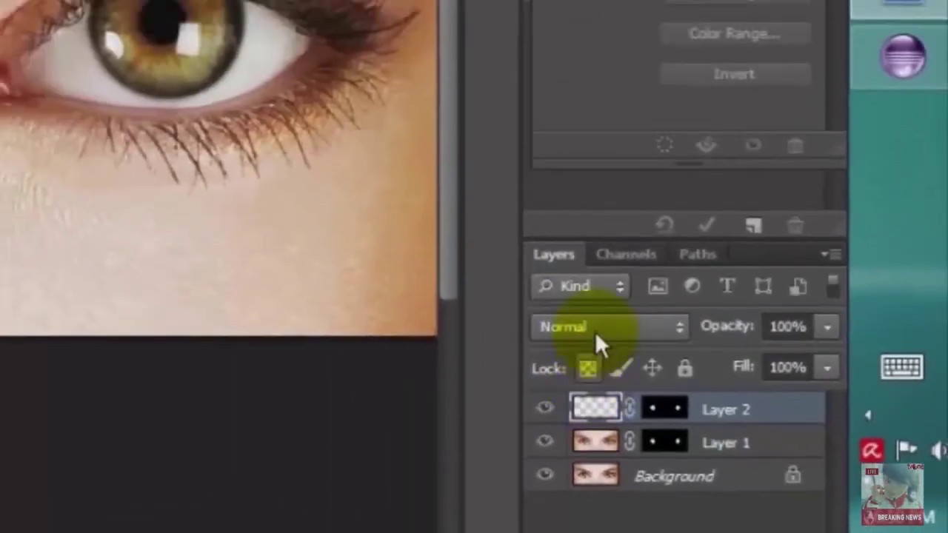
Step: Set Layer 2 to Overlay blending and make white the foreground colour
click(459, 141)
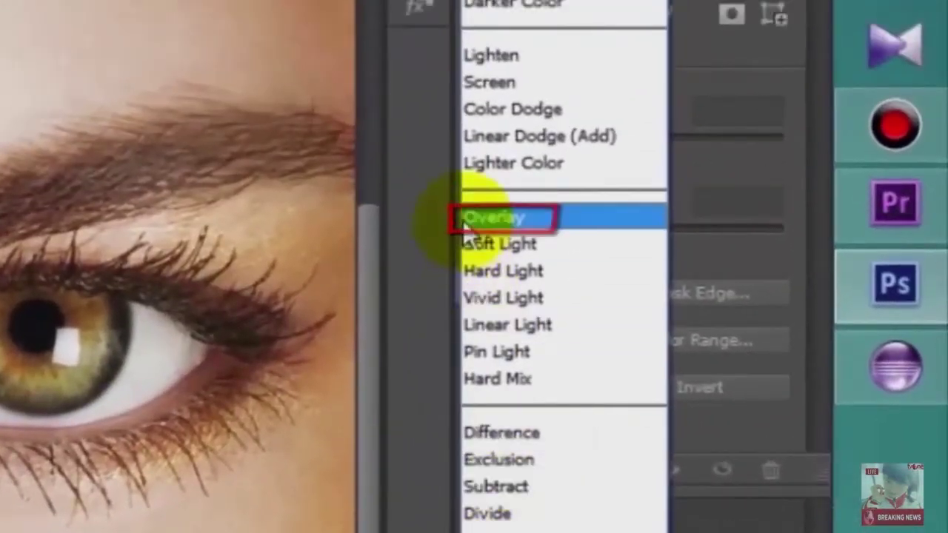
click(489, 149)
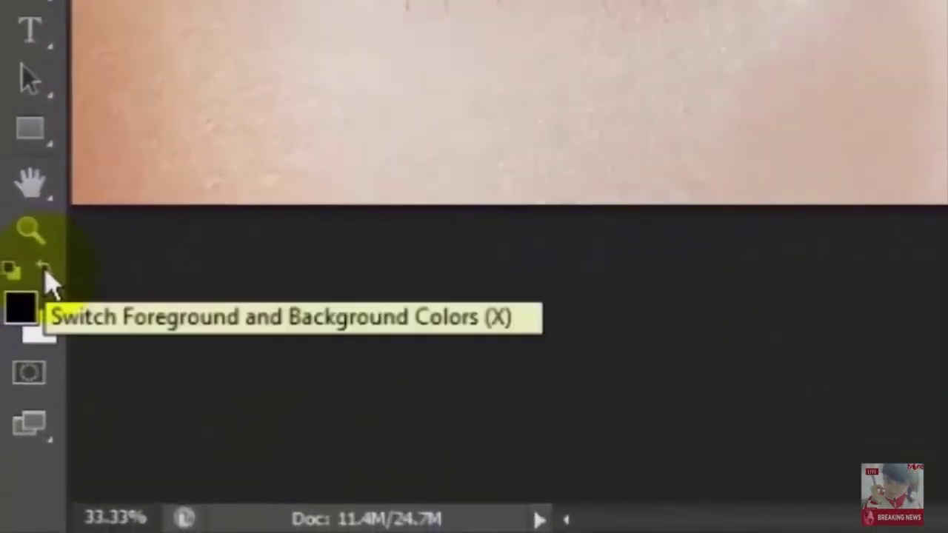
click(14, 444)
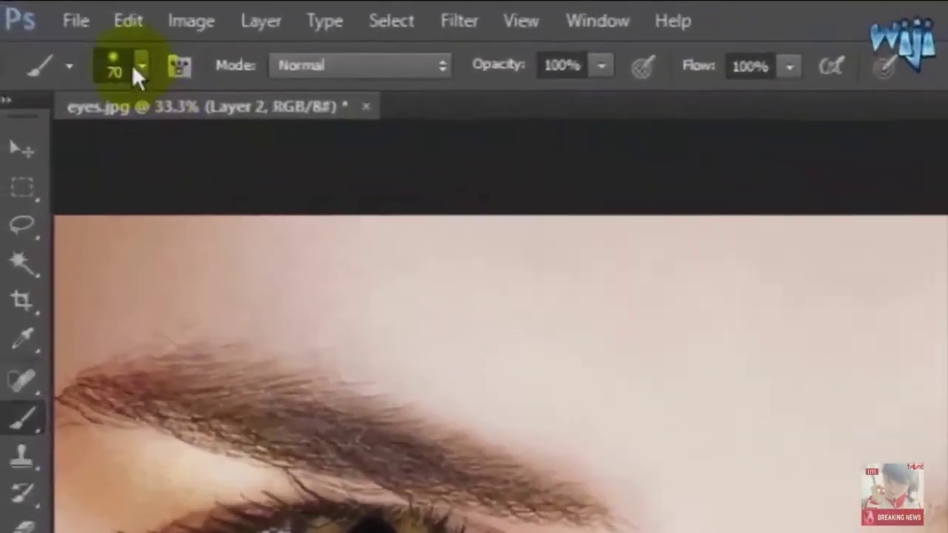
Step: Set the 0%-hardness brush to 100 px, then enlarge it to about 175 px
click(52, 32)
click(323, 145)
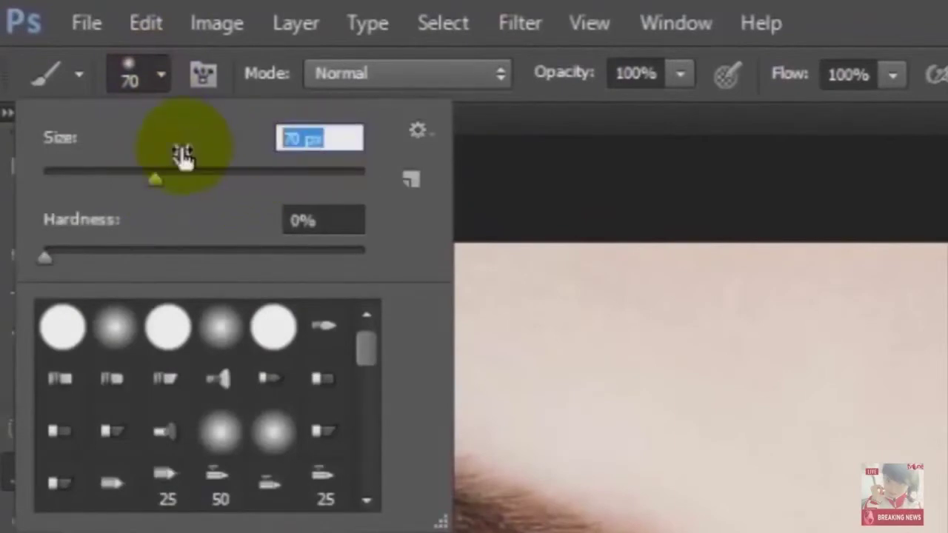
text(100)
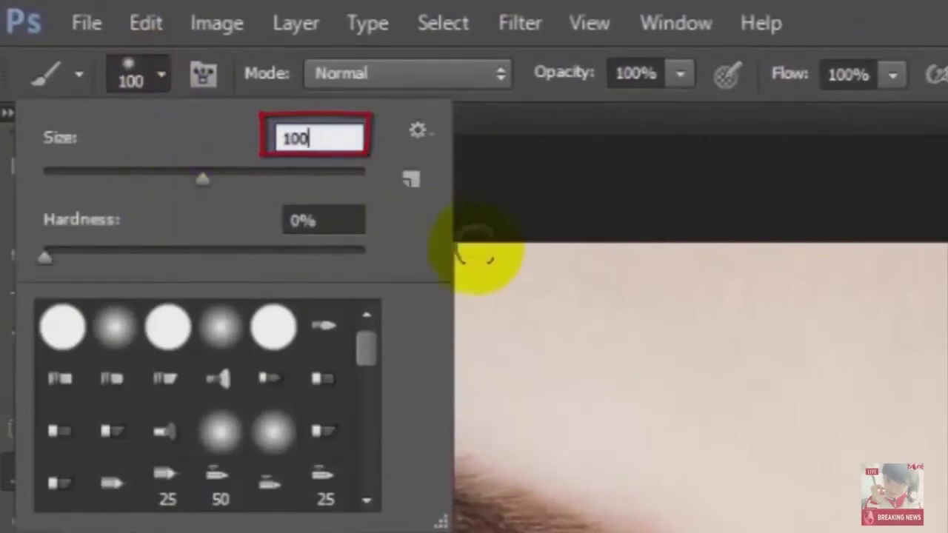
click(470, 254)
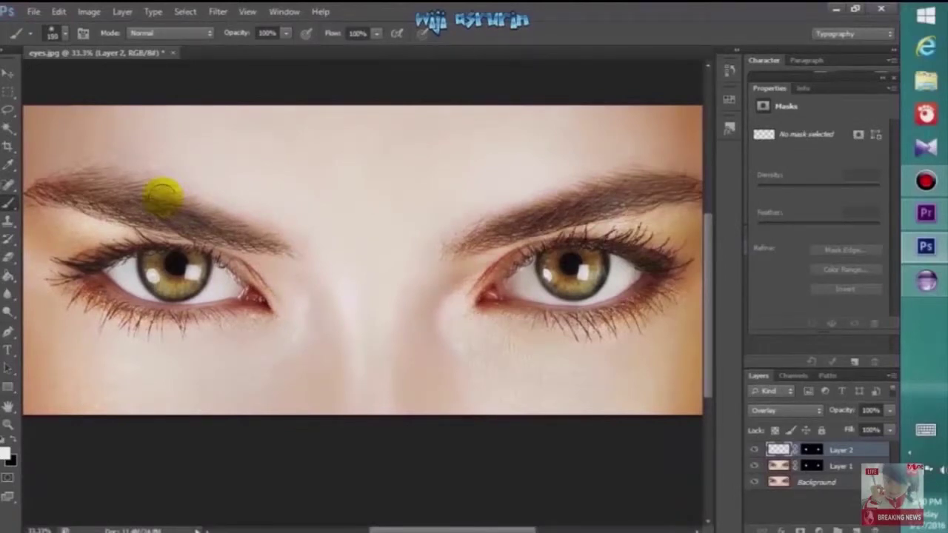
key(bracketright)
key(bracketright)
key(bracketright)
key(bracketright)
key(bracketleft)
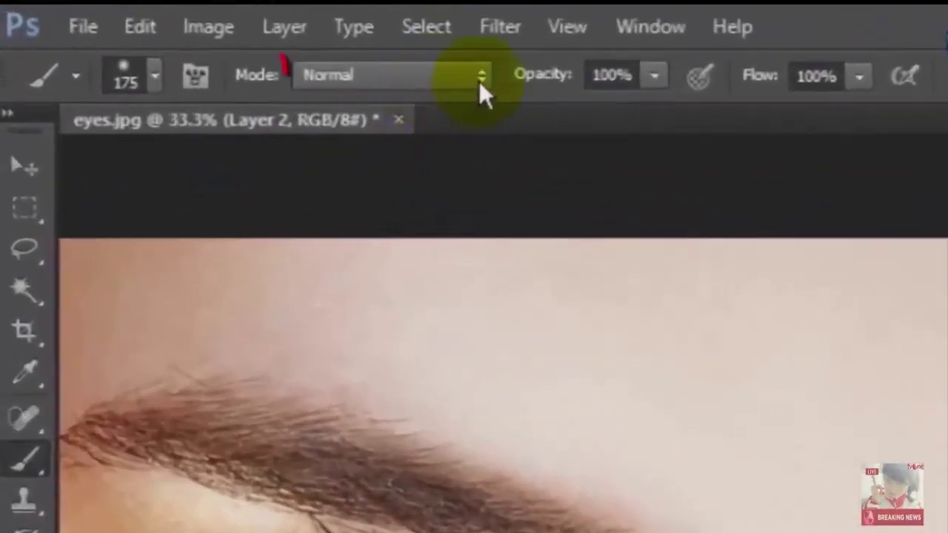
Step: Lower the brush opacity to 50%
click(651, 75)
drag(655, 109, 574, 111)
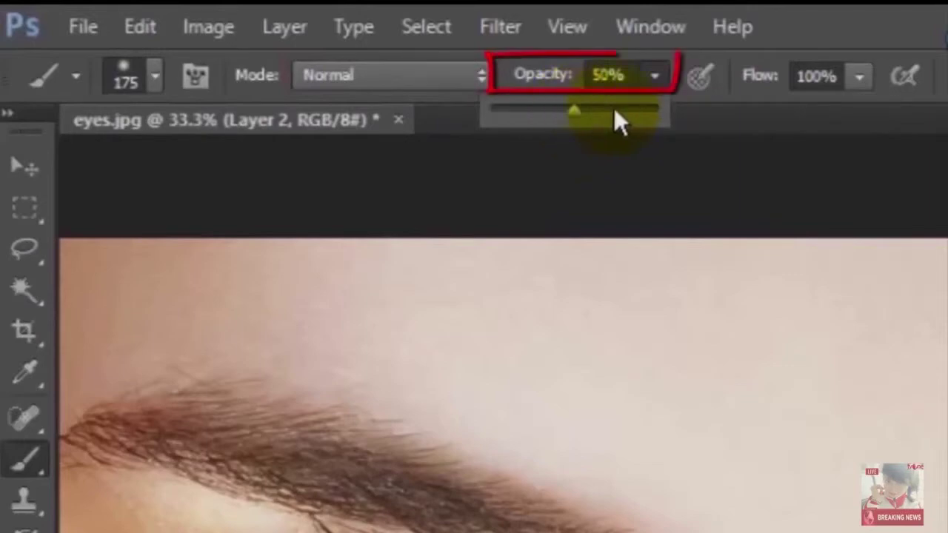
click(848, 118)
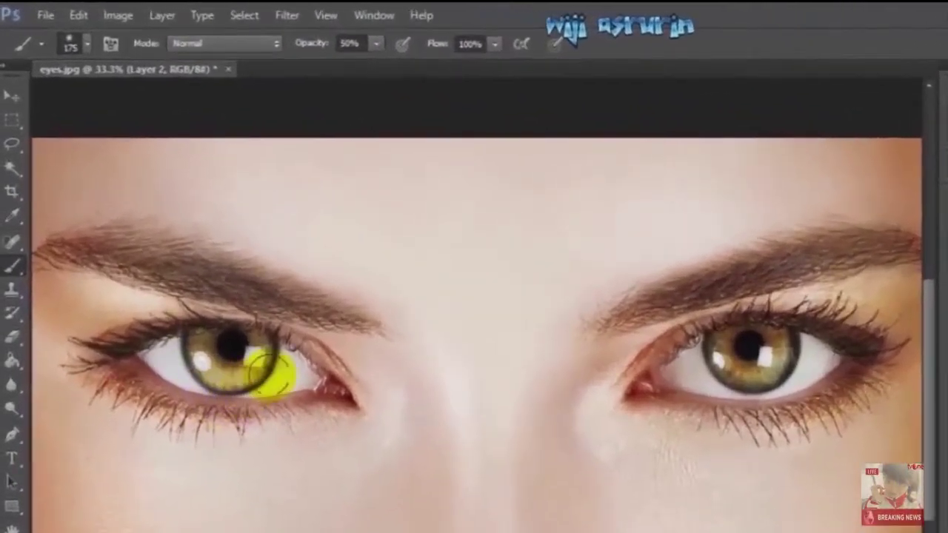
Step: Paint white over both irises on Layer 2 and toggle its visibility to compare
drag(271, 370, 283, 374)
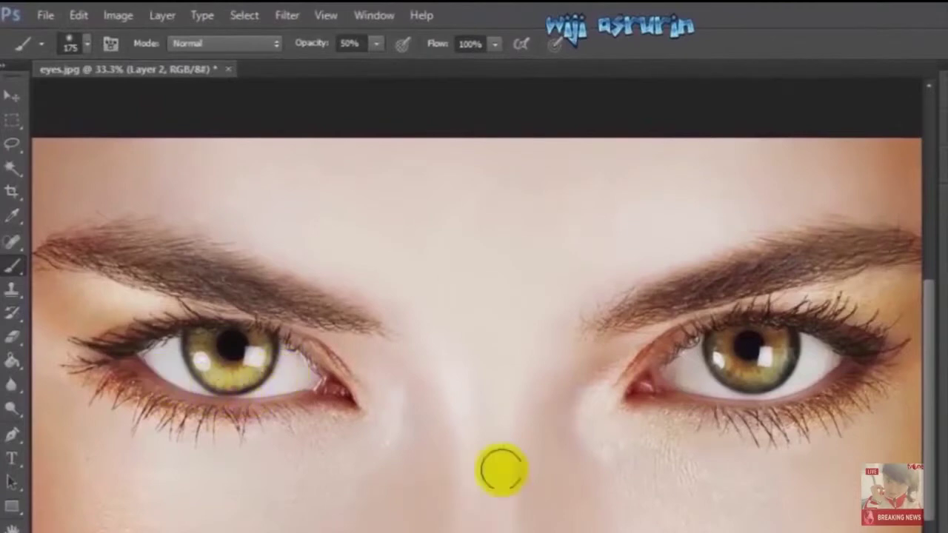
mouse_move(709, 377)
mouse_down()
mouse_move(756, 400)
mouse_move(819, 361)
mouse_move(732, 400)
mouse_move(680, 374)
mouse_move(767, 396)
mouse_move(786, 388)
mouse_move(700, 374)
mouse_move(757, 376)
mouse_up()
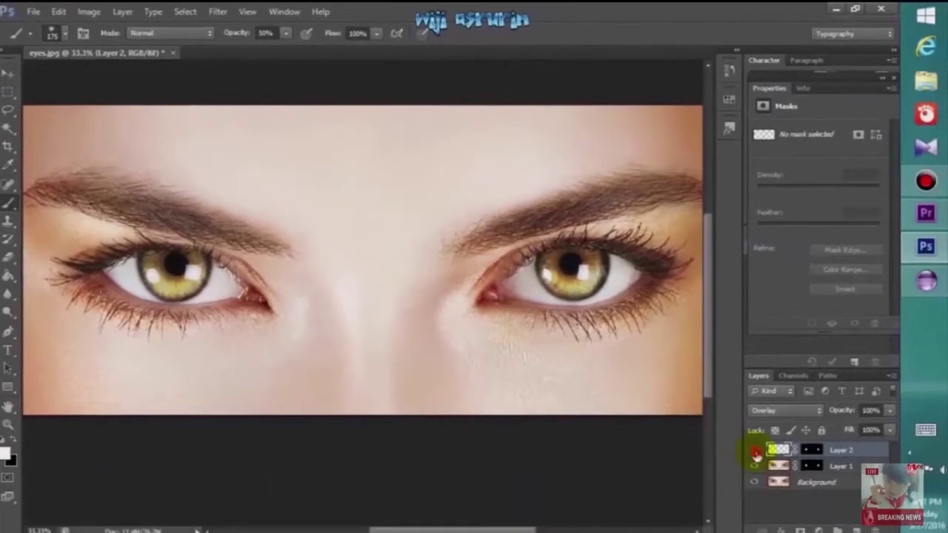
click(755, 450)
click(755, 452)
click(756, 451)
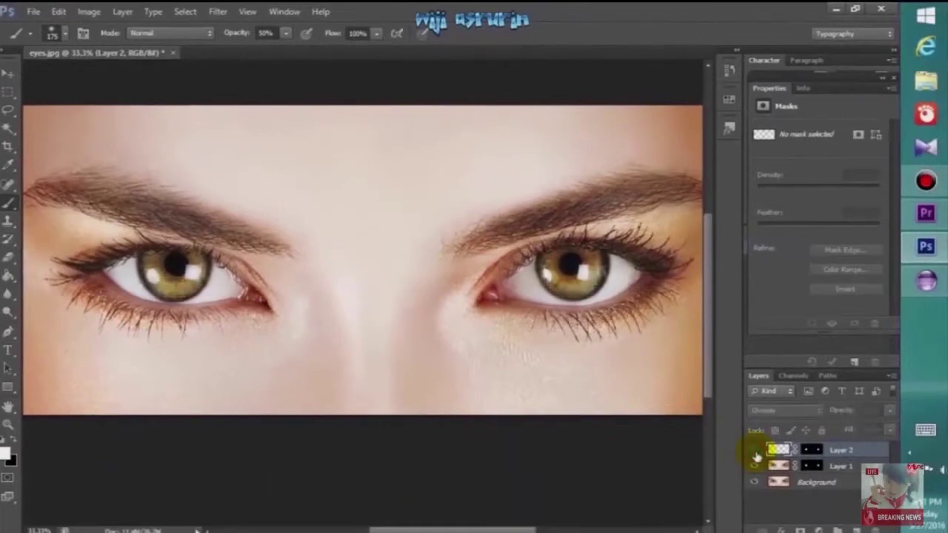
click(756, 452)
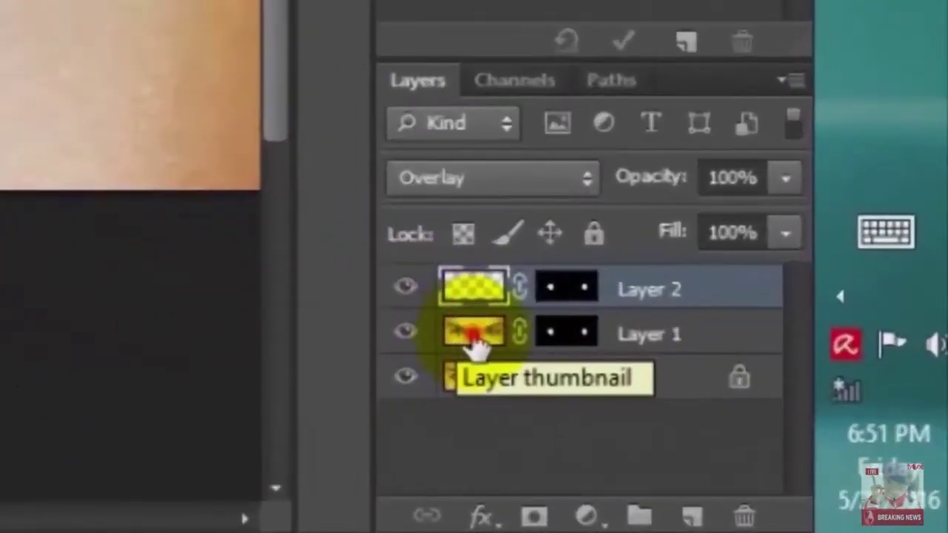
Step: Apply Unsharp Mask to Layer 1 at Amount 40%, Radius 10 px, Threshold 0
click(768, 463)
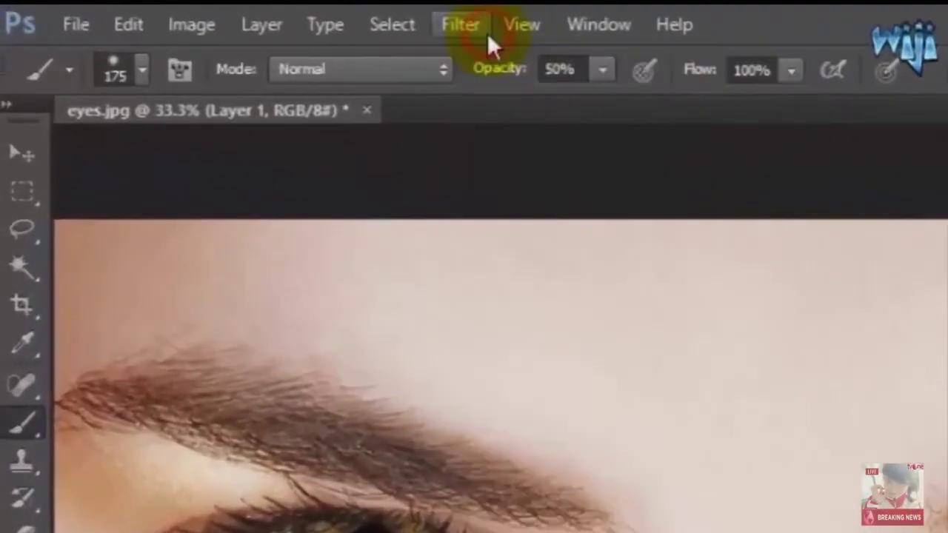
click(218, 12)
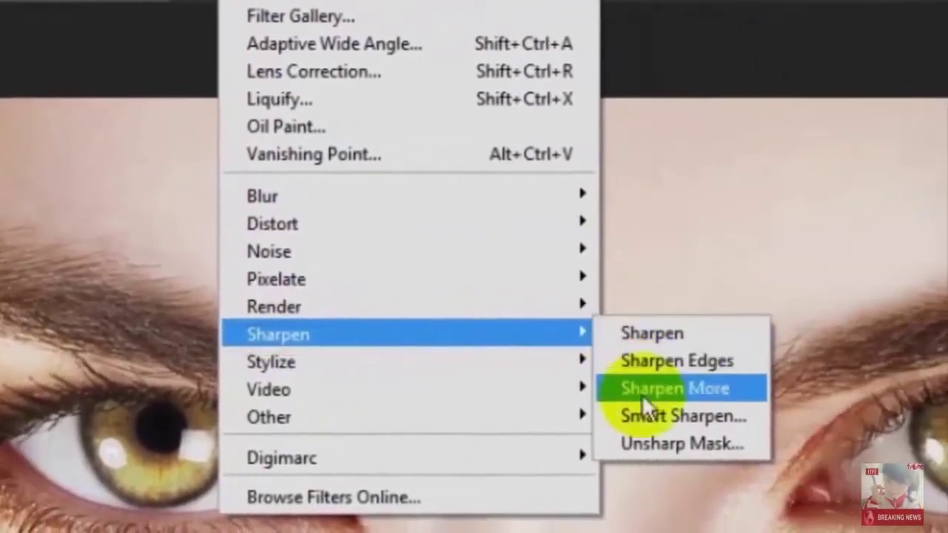
click(640, 390)
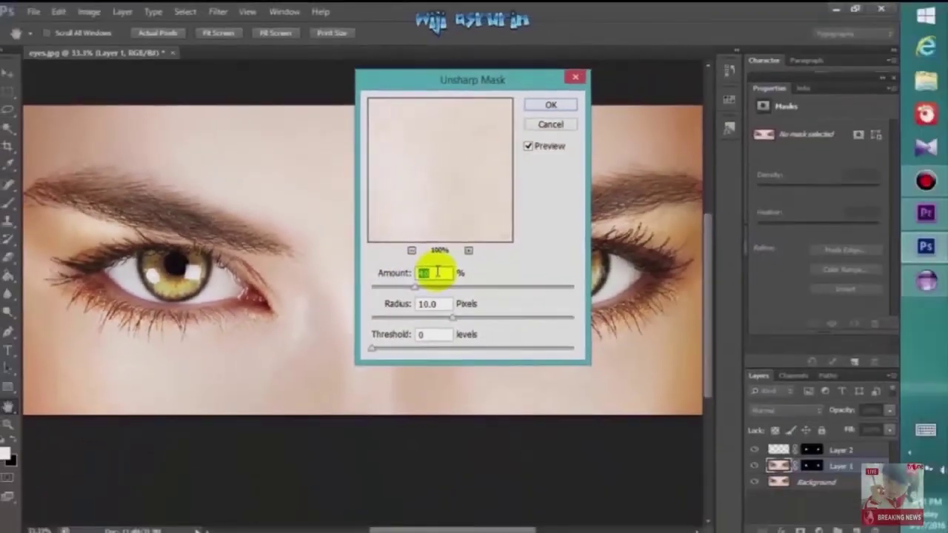
text(10)
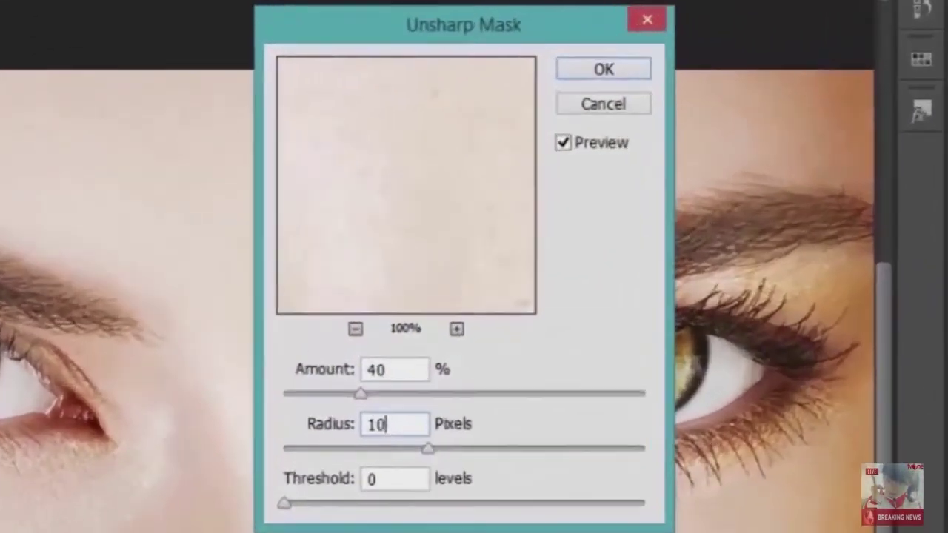
click(602, 75)
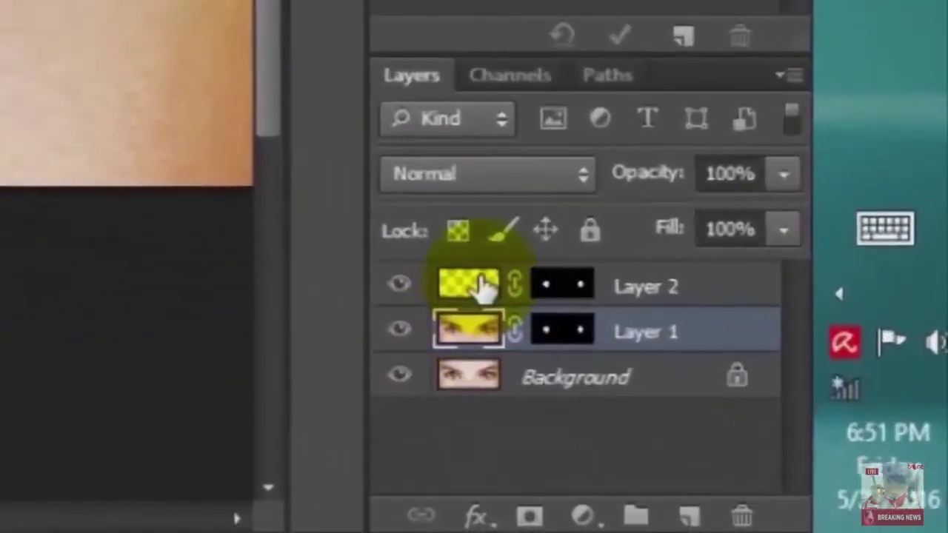
click(782, 450)
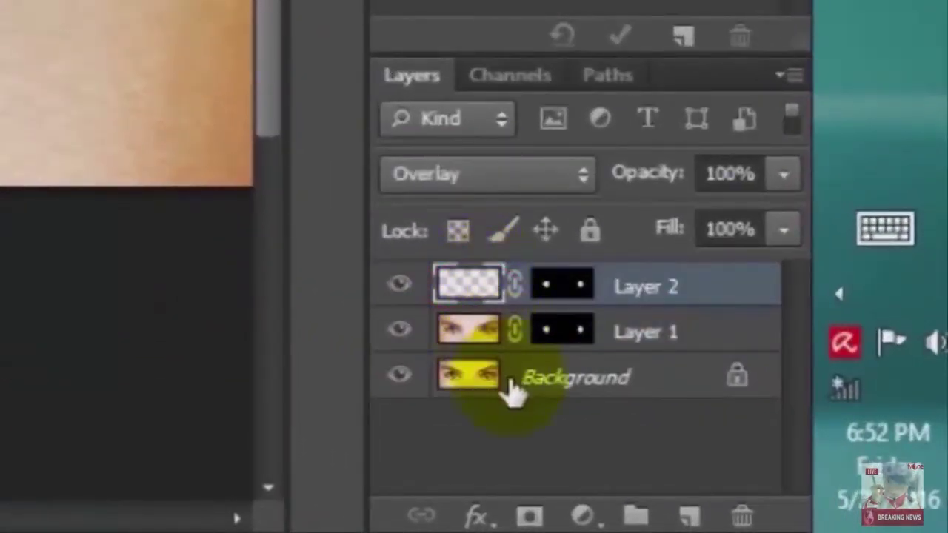
Step: Add a Hue/Saturation adjustment layer and replace its mask with a copy of Layer 2's iris mask
click(583, 517)
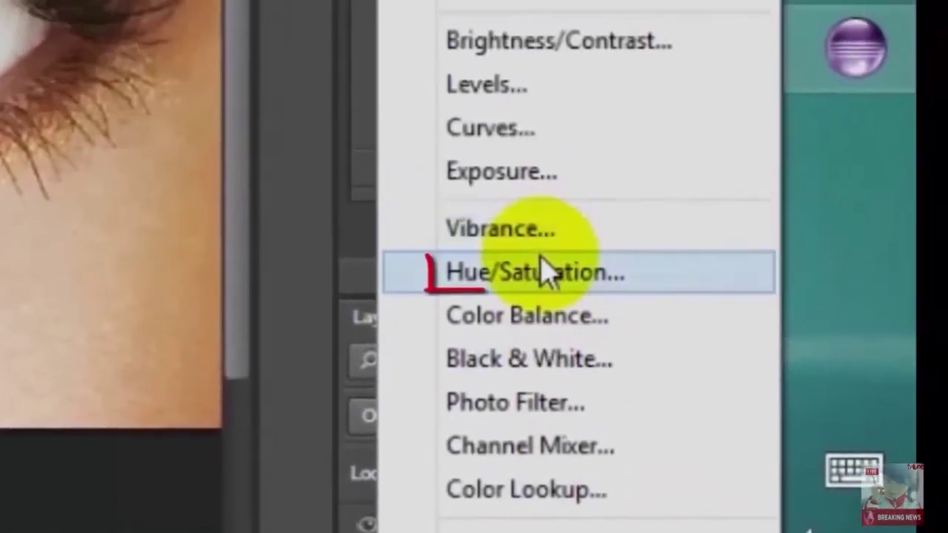
click(574, 29)
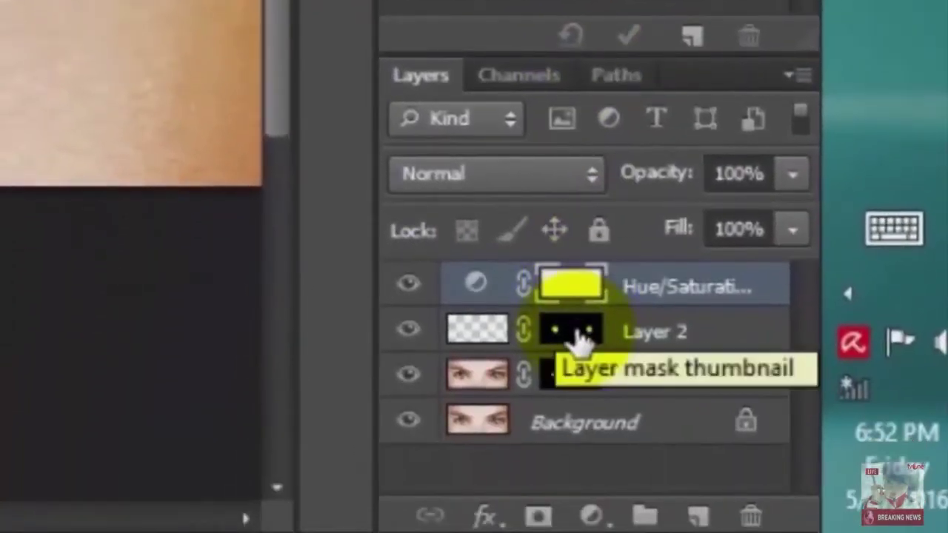
key(alt)
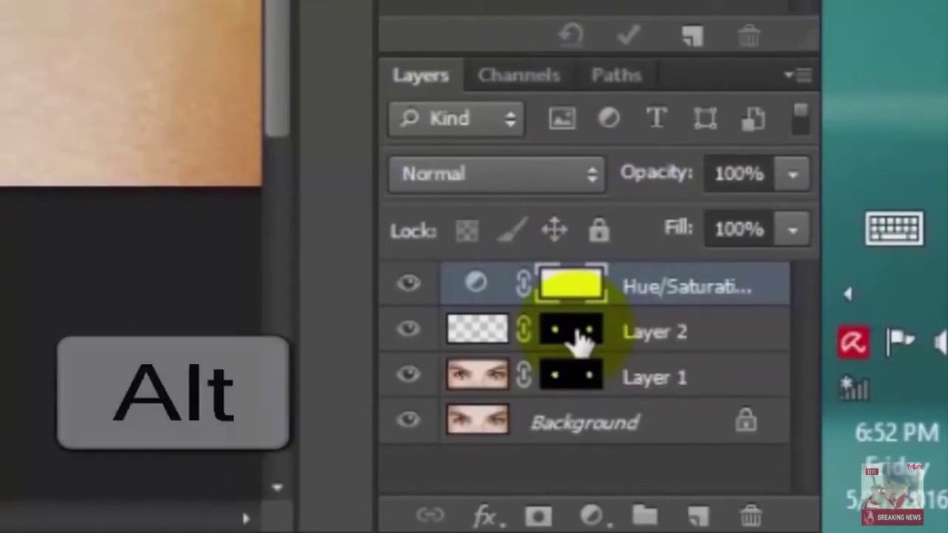
drag(578, 337, 571, 288)
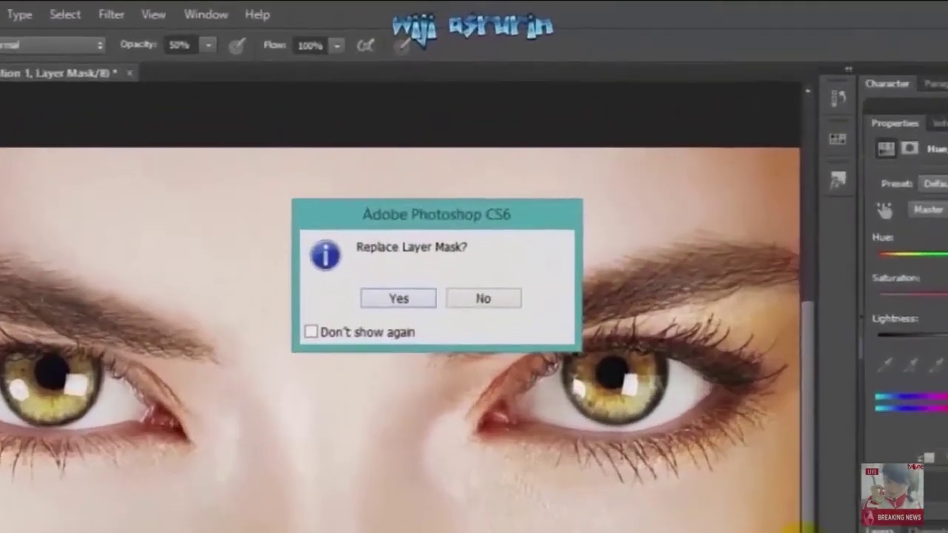
click(381, 292)
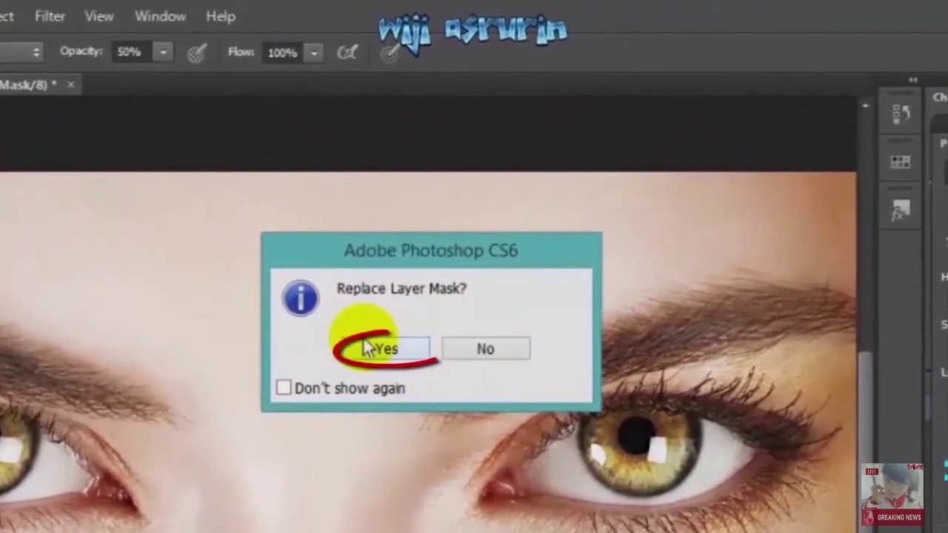
click(367, 347)
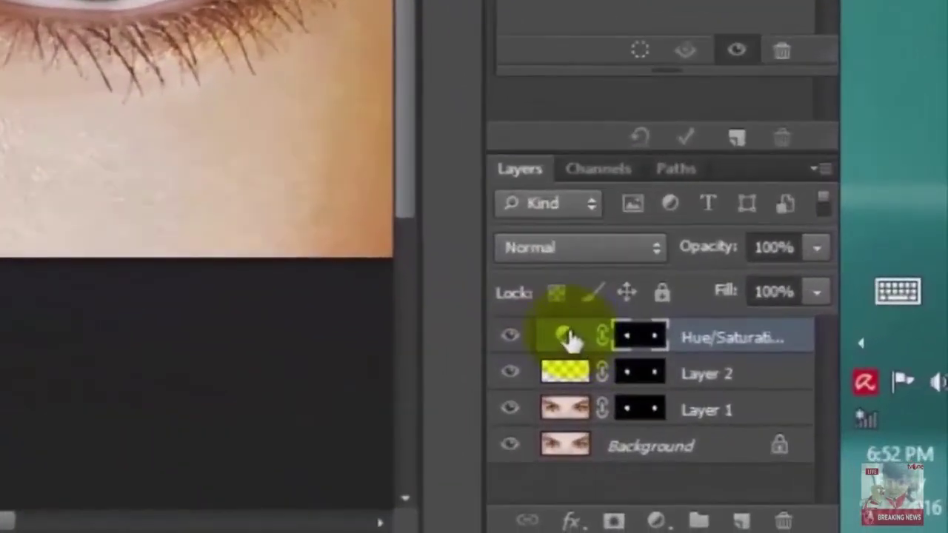
Step: Set the Hue/Saturation layer to Hue +180 and Saturation -15 so the irises turn blue
click(780, 449)
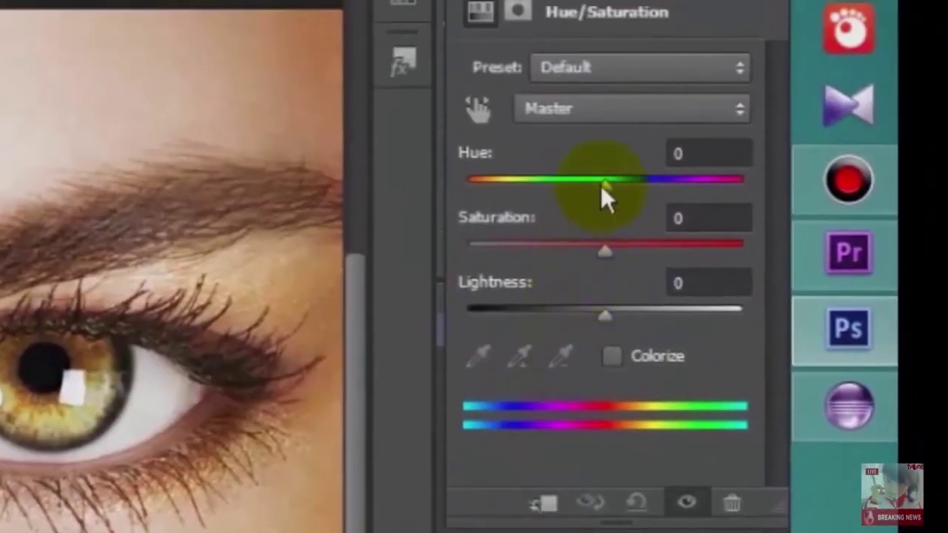
drag(605, 194, 498, 199)
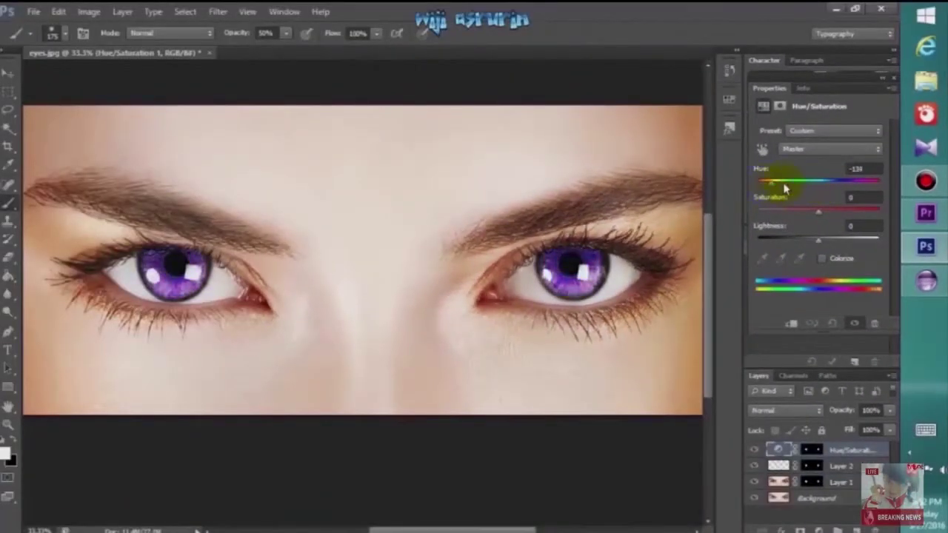
drag(785, 190, 883, 175)
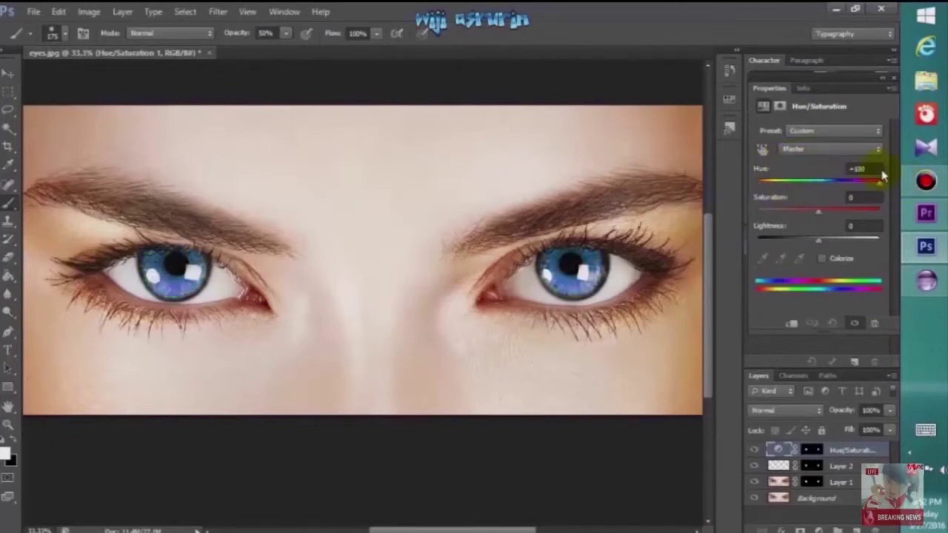